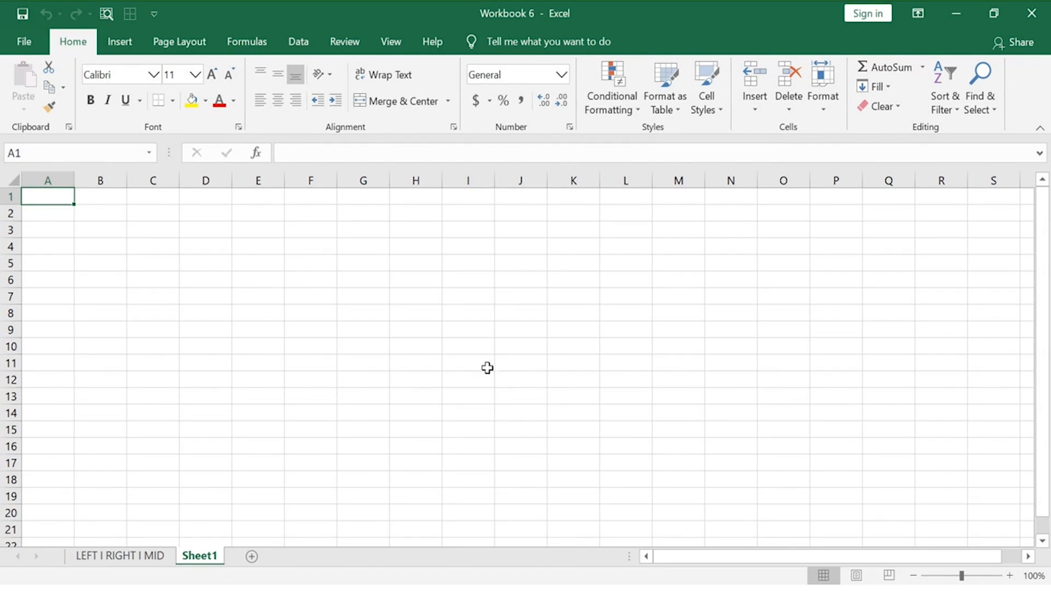
- Open the LEFT I RIGHT I MID sheet and examine the employee names, location codes and the Floor, Unique ID and Building columns
left_click(134, 554)
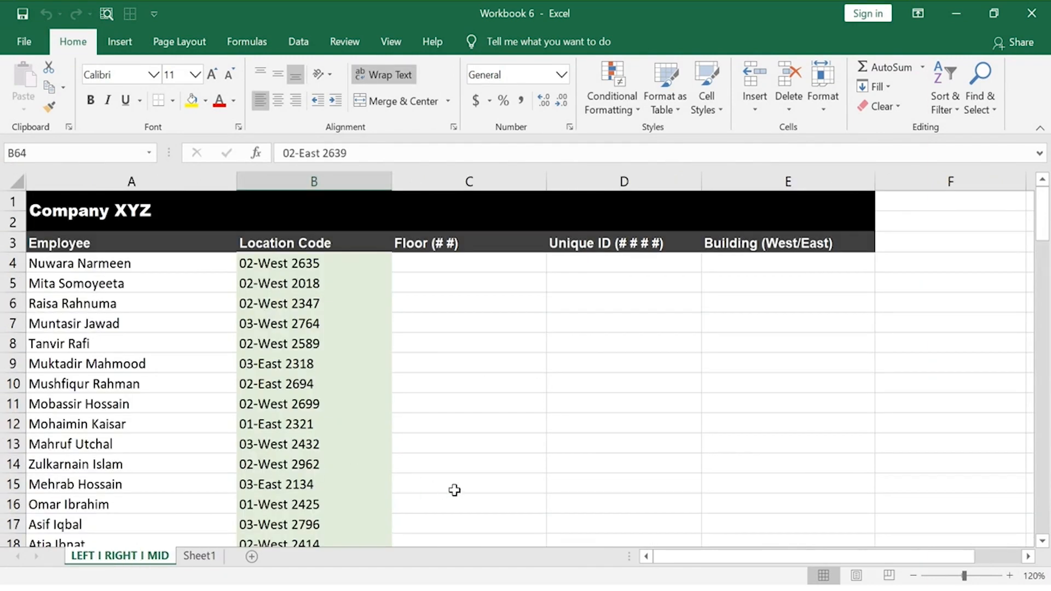
left_click(360, 218)
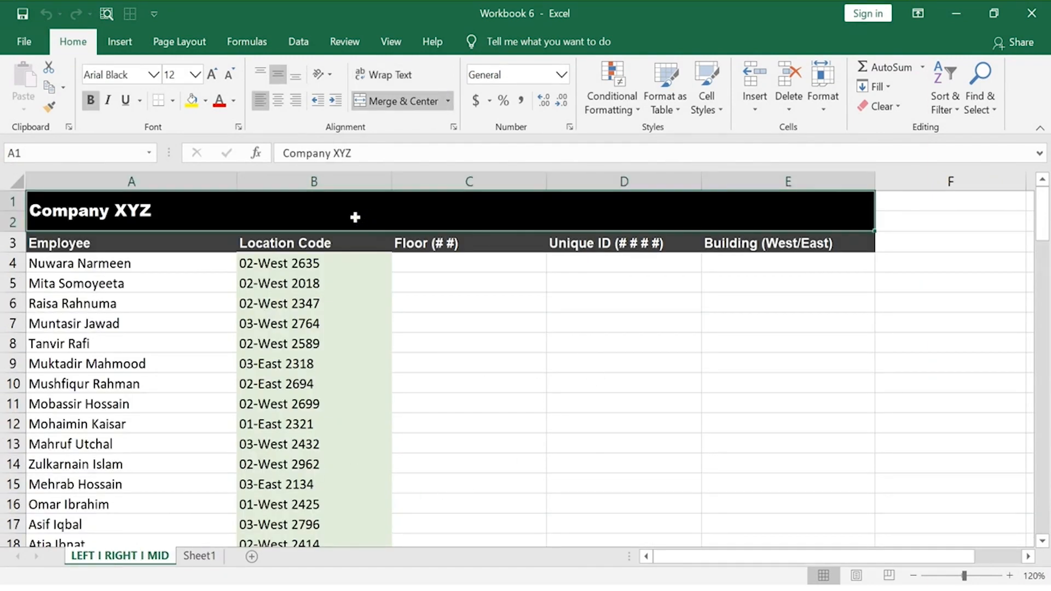
left_click(187, 263)
key("Down")
key("Down")
key("Down")
key("Down")
key("Down")
key("Down")
key("Down")
key("Down")
key("Down")
key("Down")
key("Down")
key("Down")
key("Down")
key("Down")
key("Down")
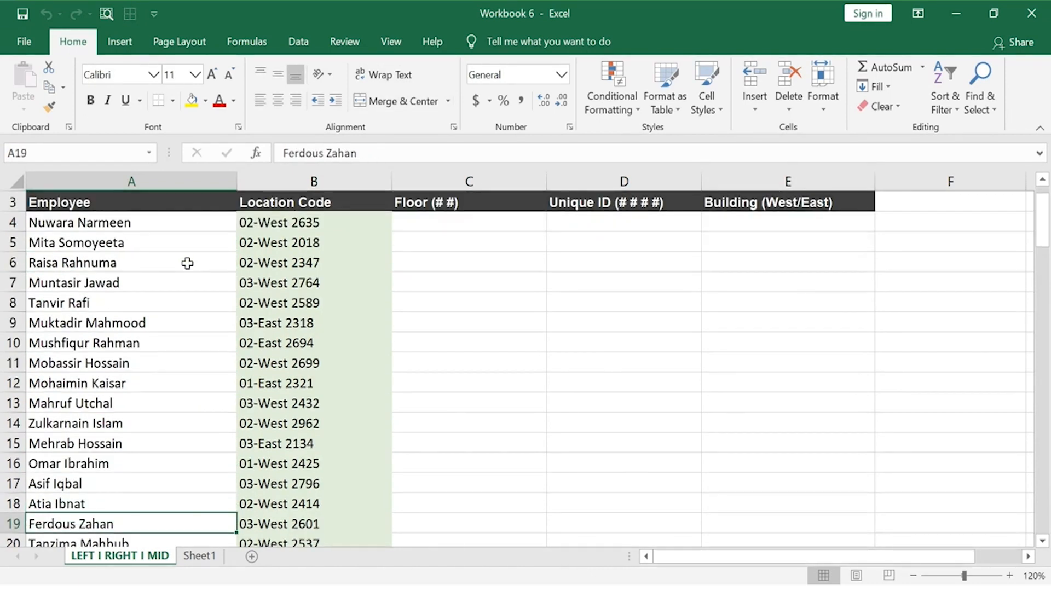
scroll(187, 263, "up", 1)
left_click(335, 242)
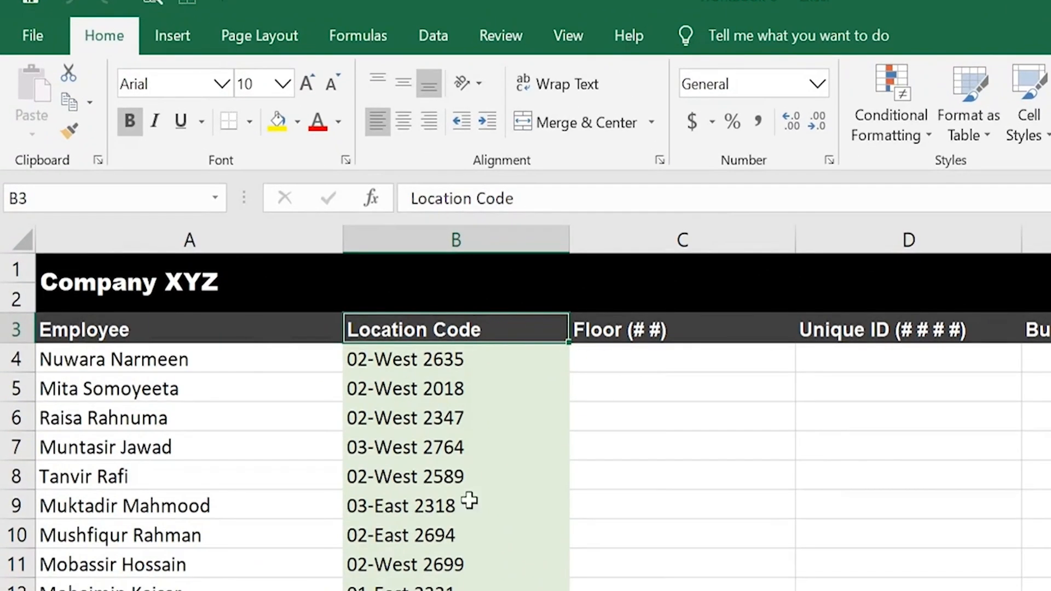
left_click(339, 260)
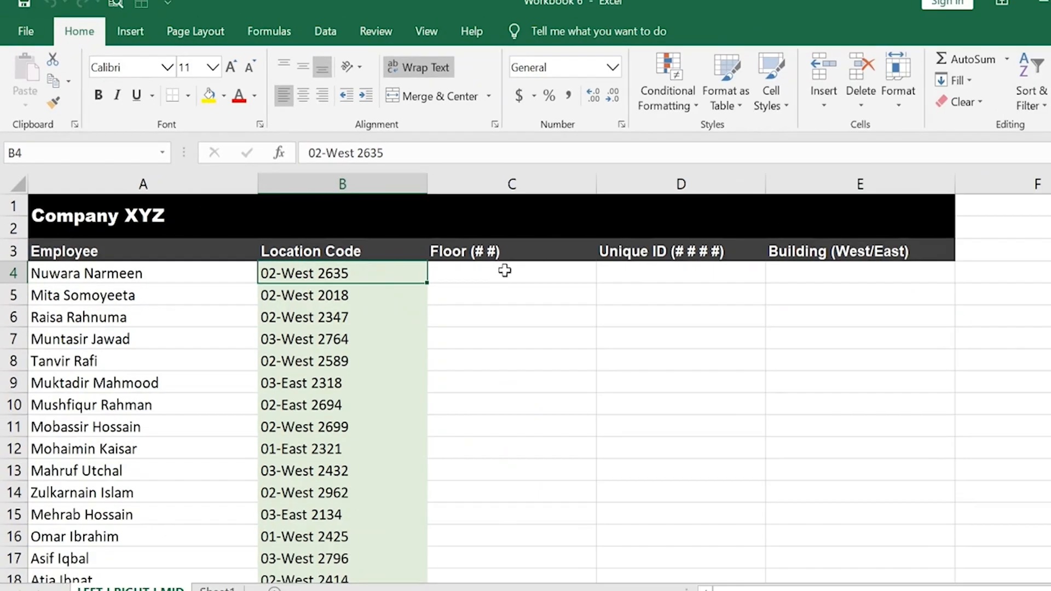
key("Right")
key("Right")
key("Right")
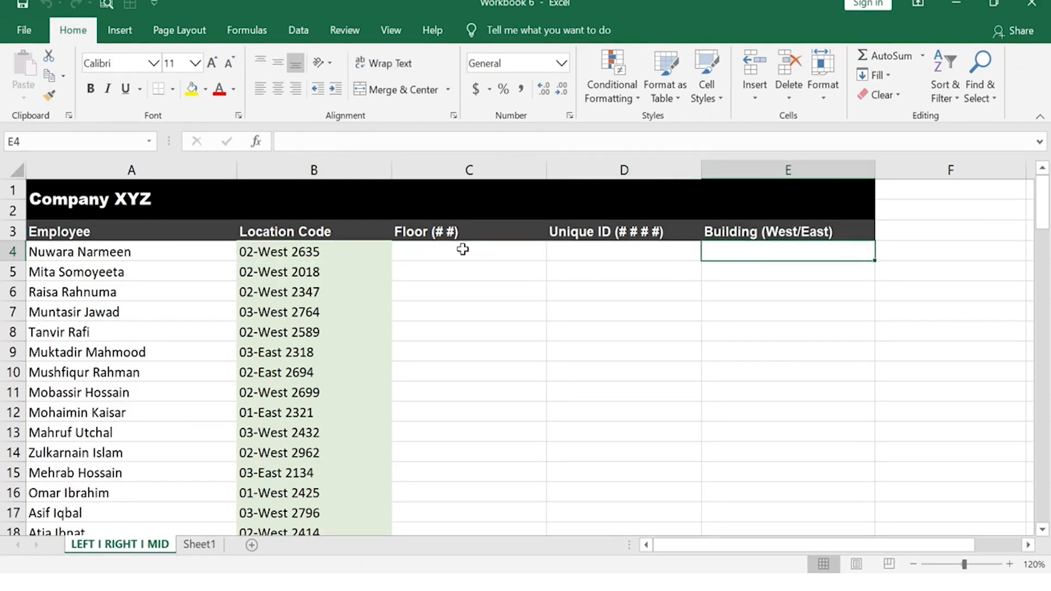
left_click(378, 250)
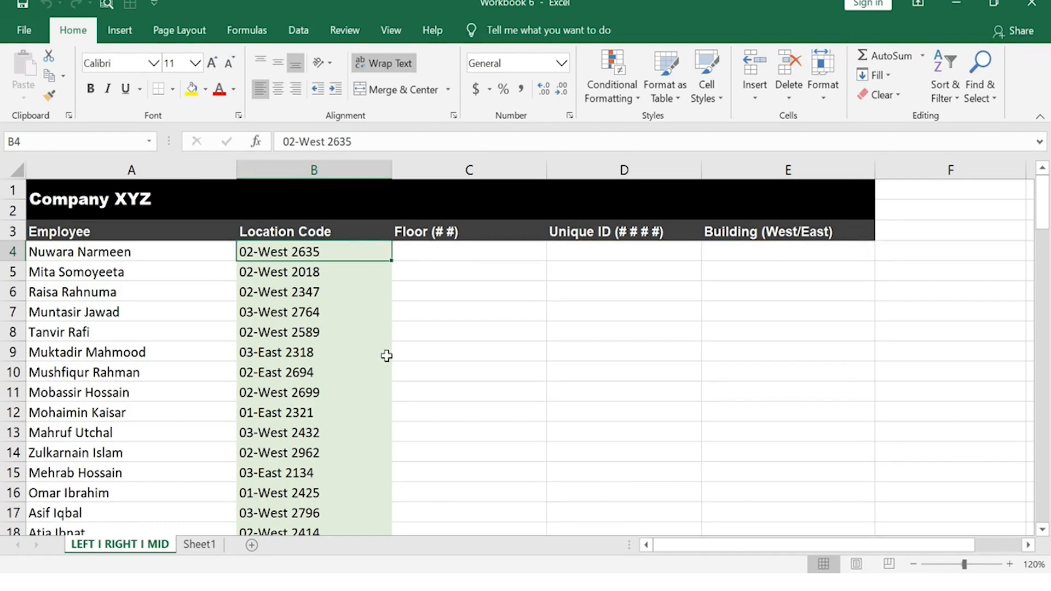
- Enter =LEFT(B4,2) in cell C4 to extract the floor number from the location code
left_click(480, 254)
type("=")
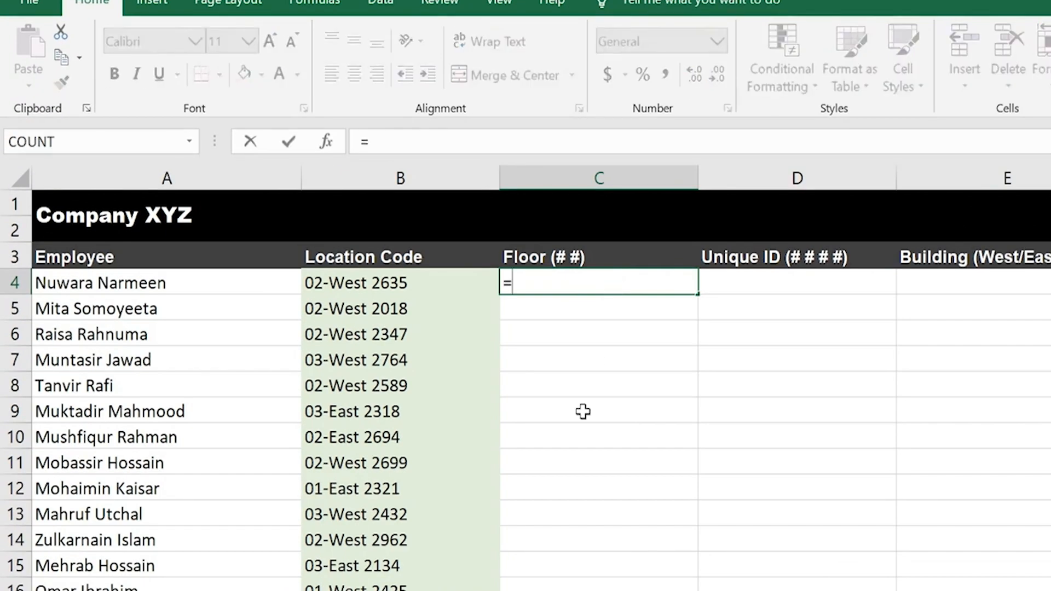
type("LEFT")
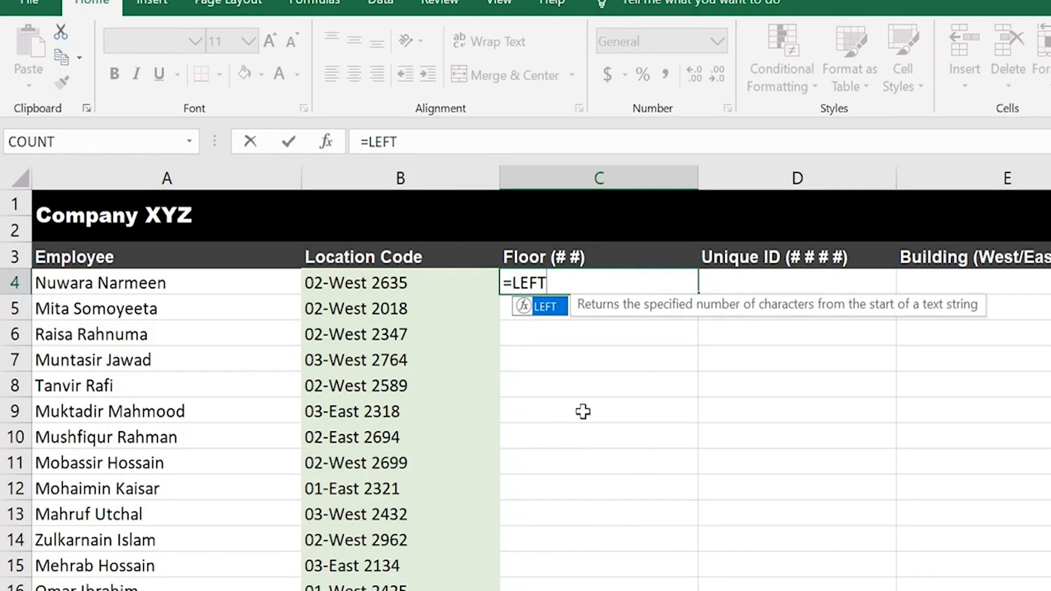
key("Tab")
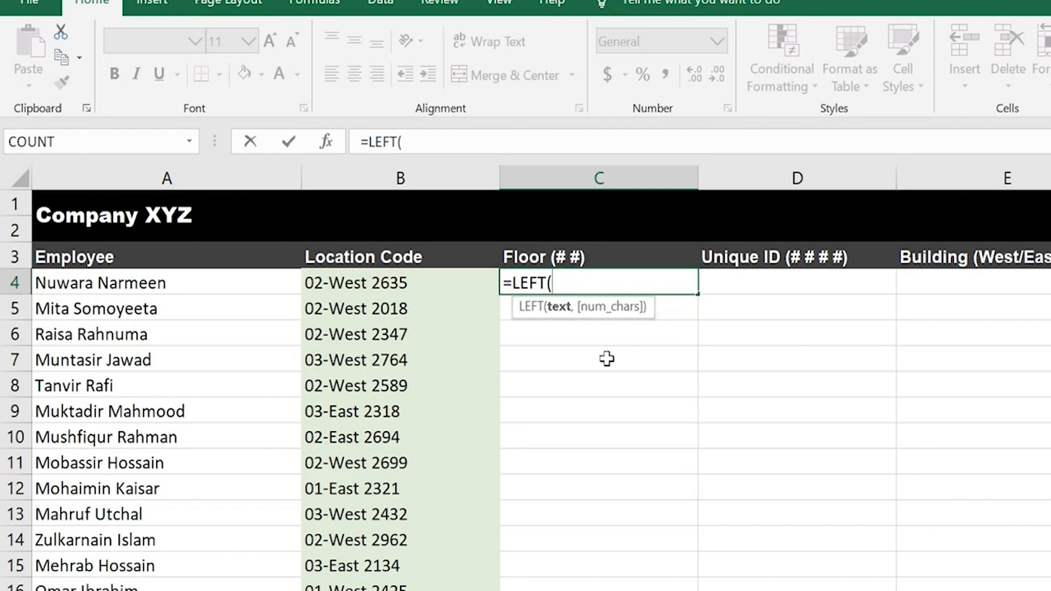
left_click(457, 280)
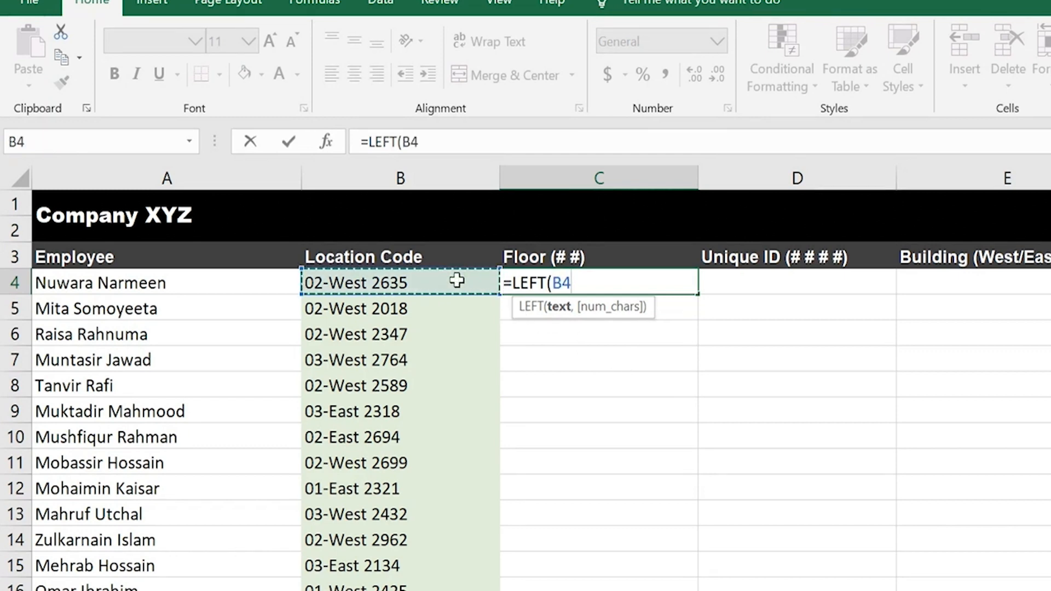
type(",")
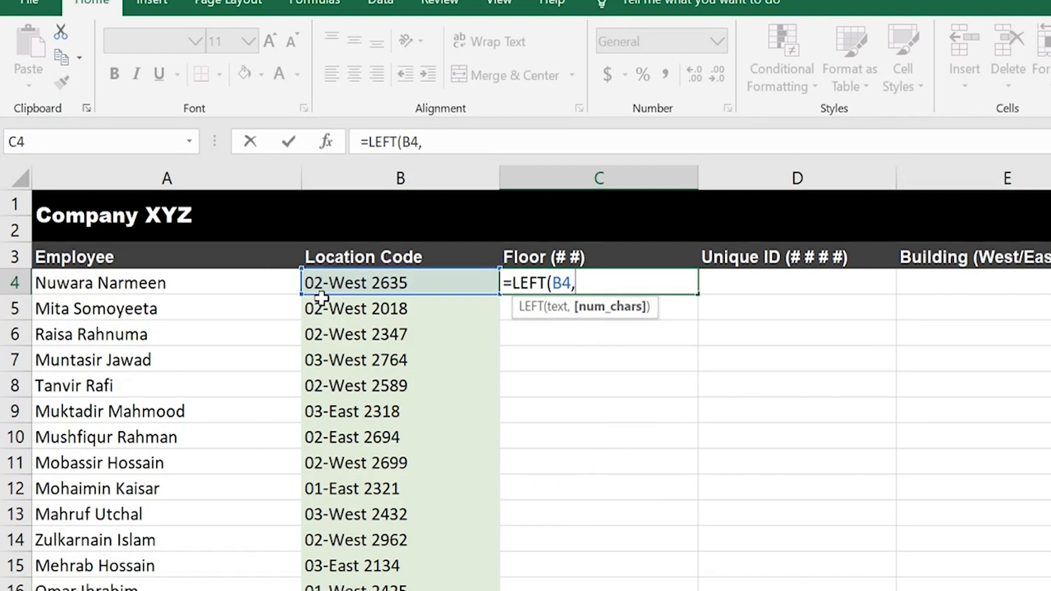
type("2")
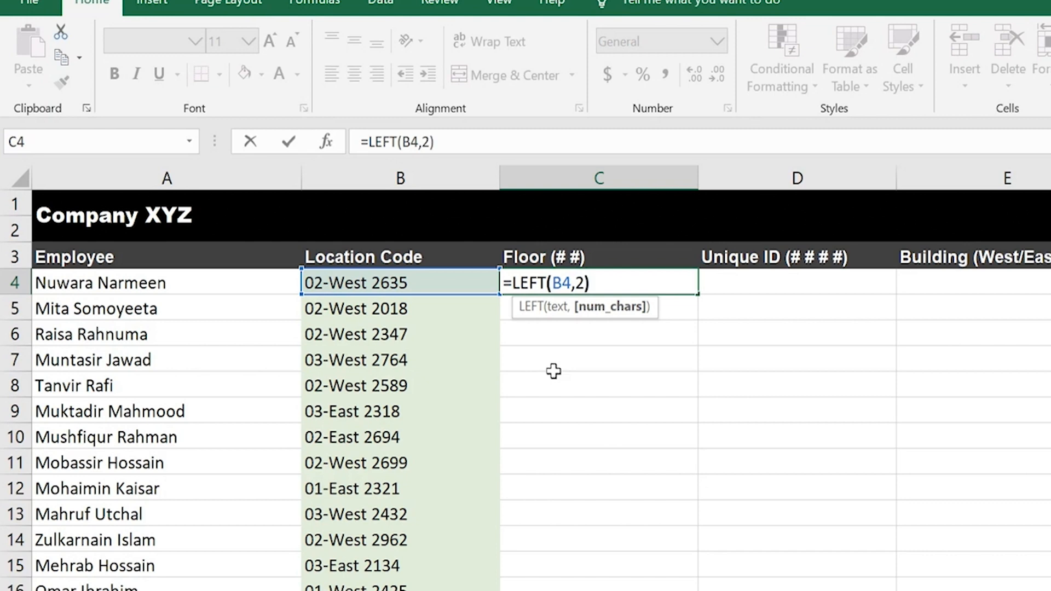
type(")")
key("Return")
left_click(603, 285)
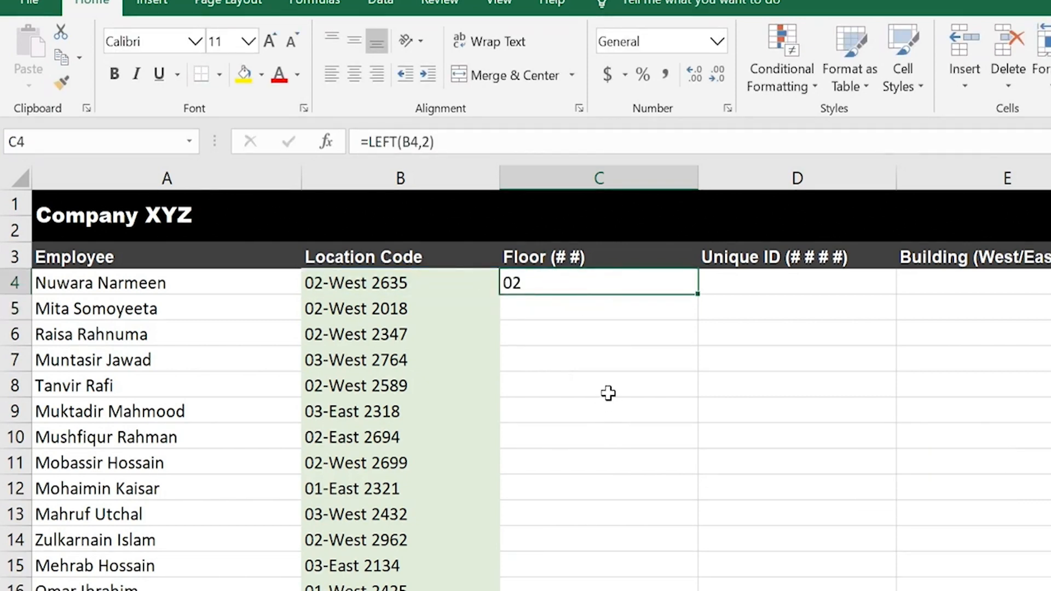
- Enter =RIGHT(B4,4) in cell D4 to extract the four-digit unique ID from the location code
left_click(873, 253)
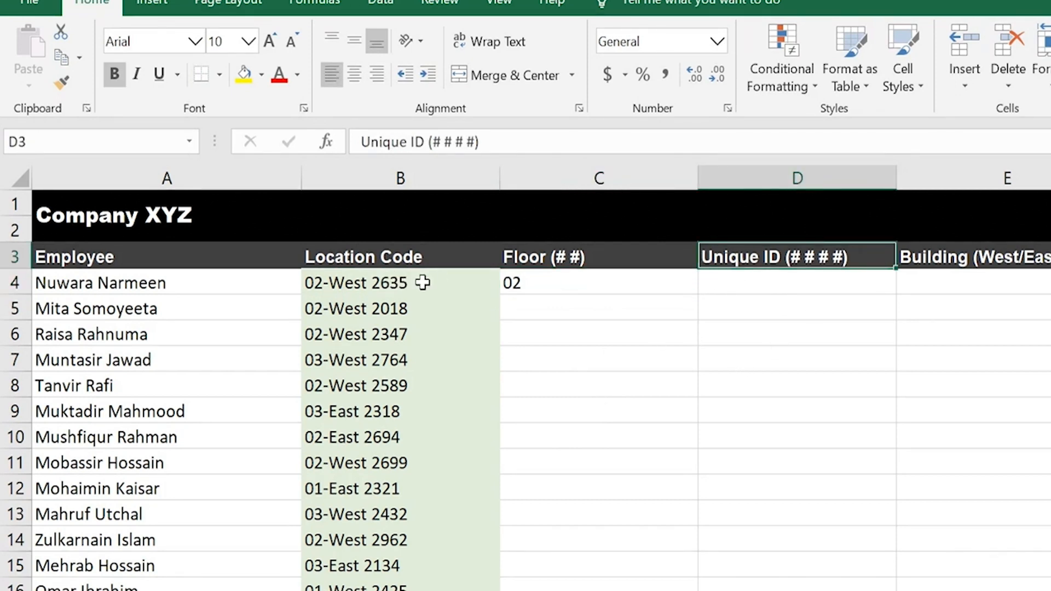
left_click(722, 282)
type("=")
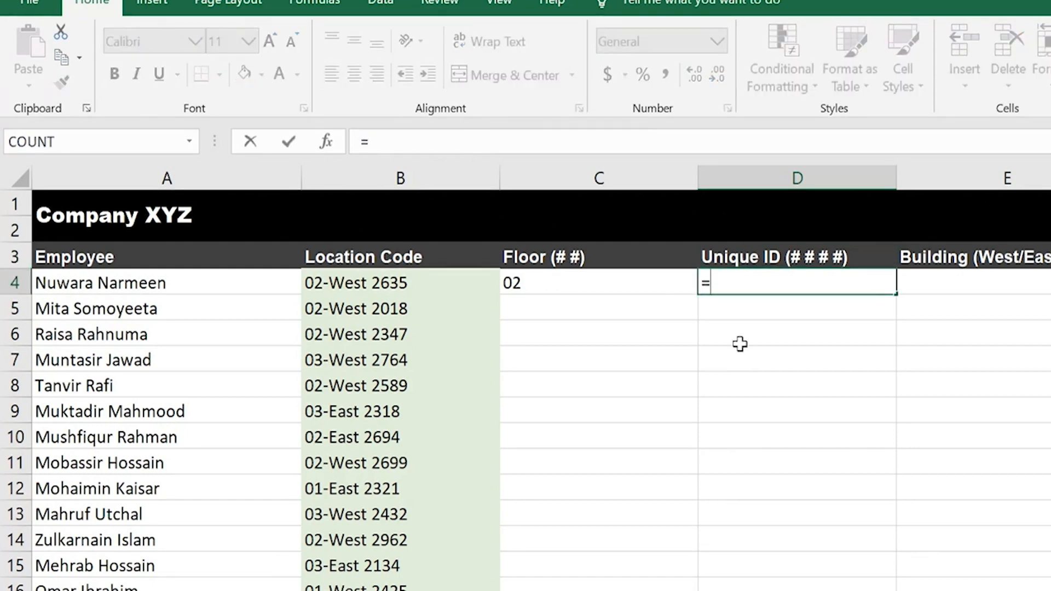
type("RIGHT")
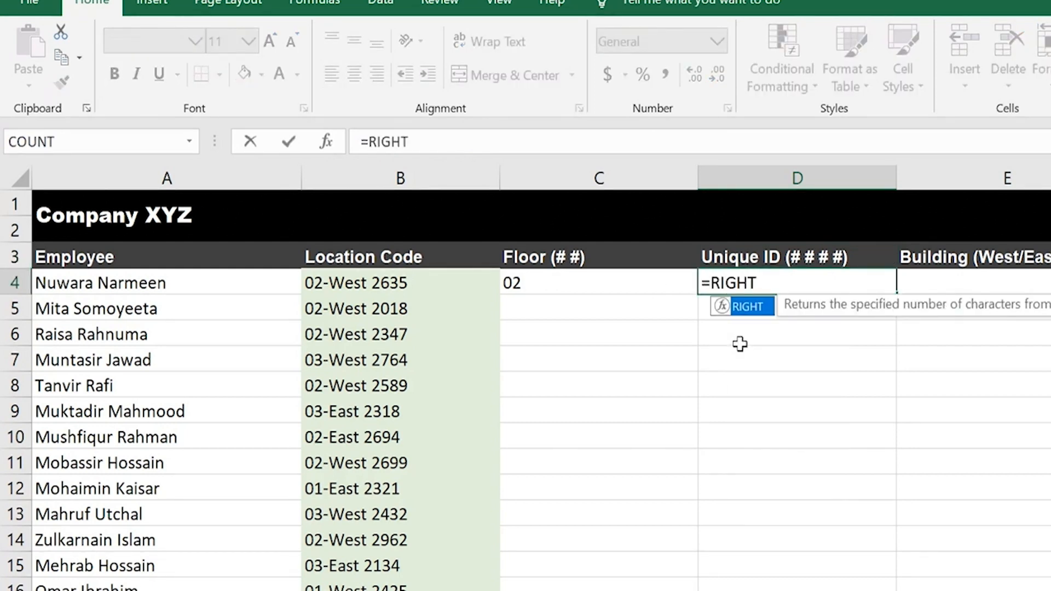
type("(")
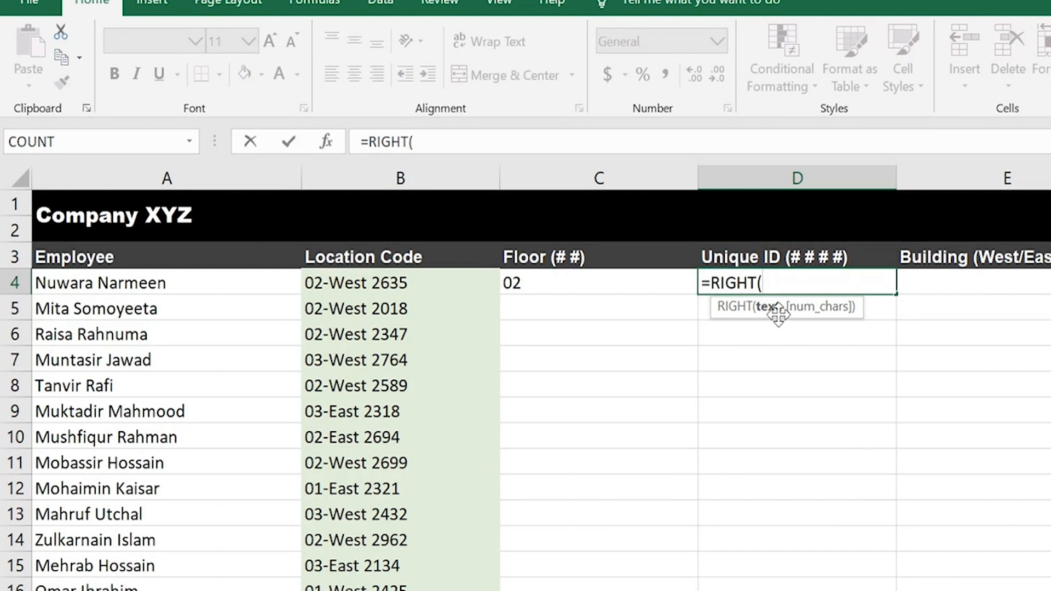
left_click(388, 282)
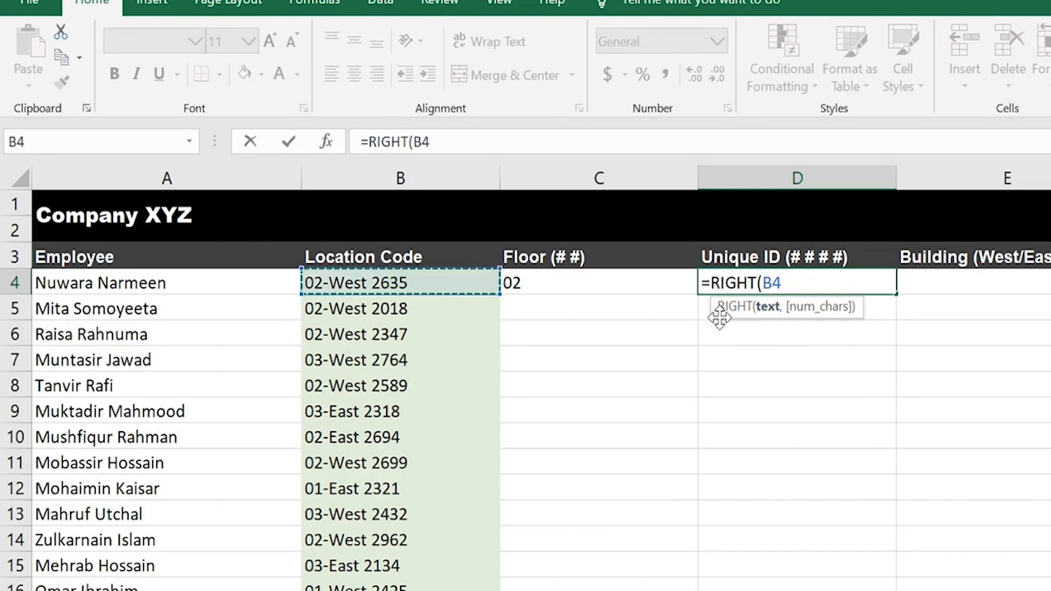
type(",")
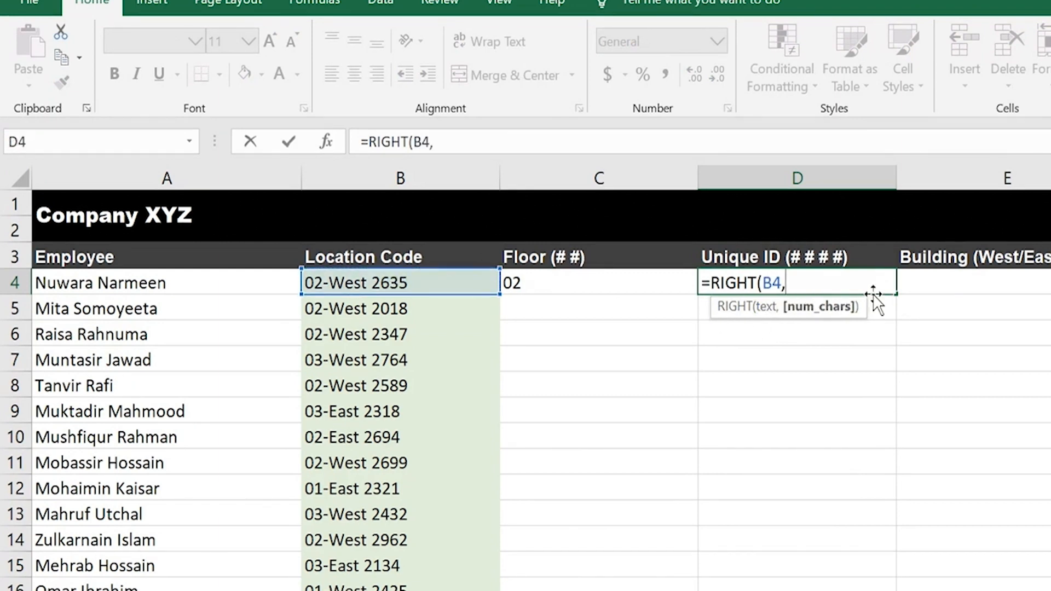
type("4)")
key("Return")
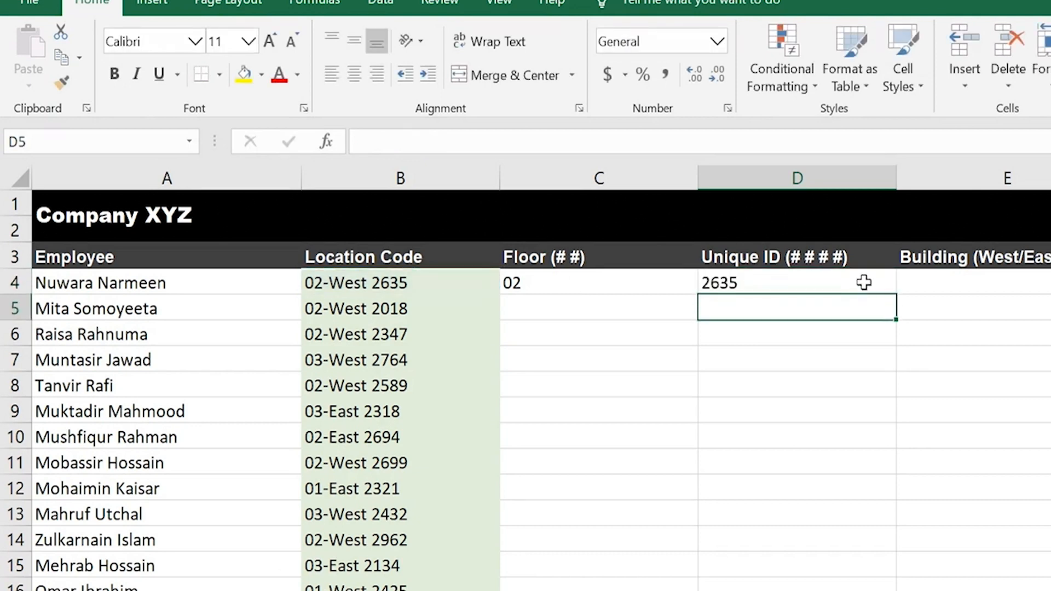
left_click(739, 278)
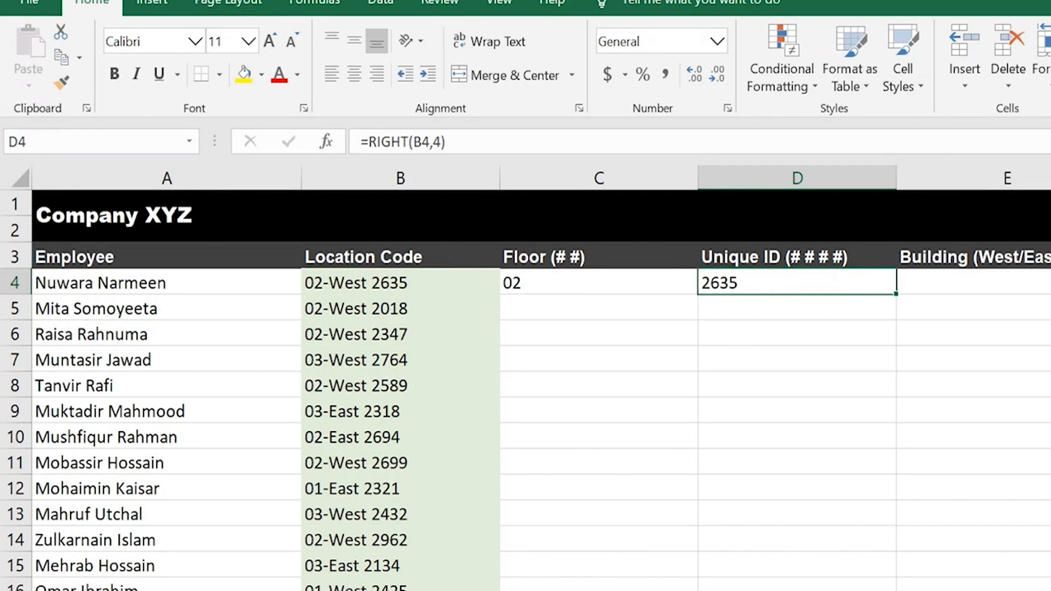
- Enter =MID(B4,4,4) in cell E4 to extract the building name from the location code
left_click(974, 257)
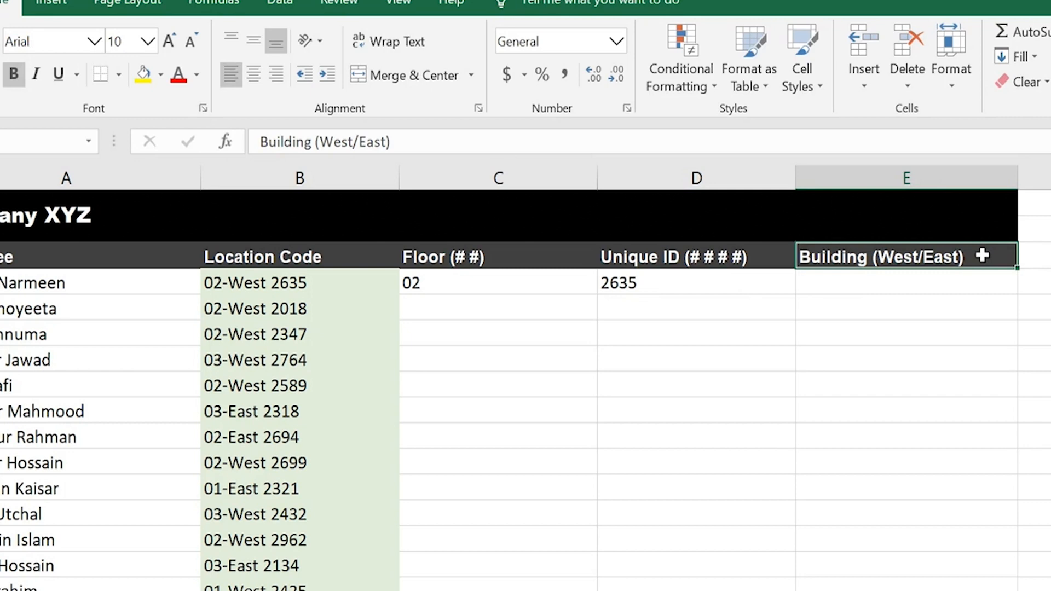
left_click(254, 284)
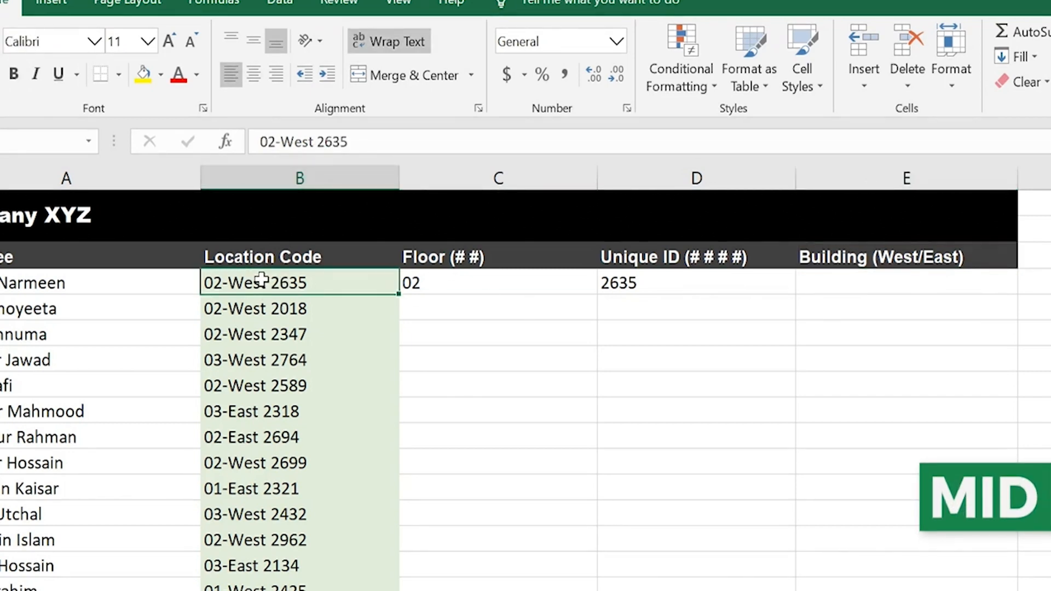
left_click(814, 271)
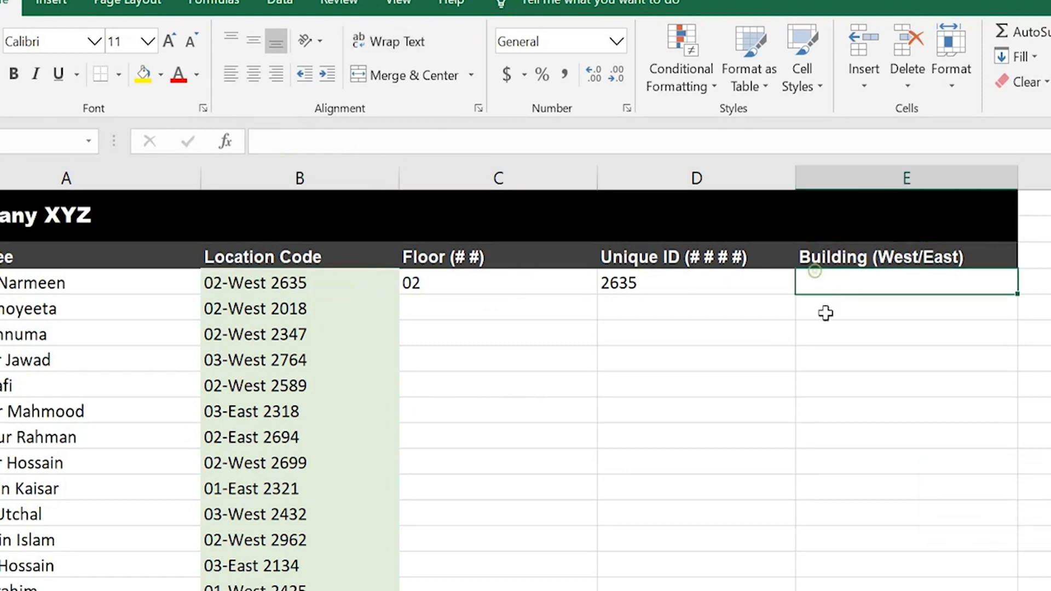
type("=MID")
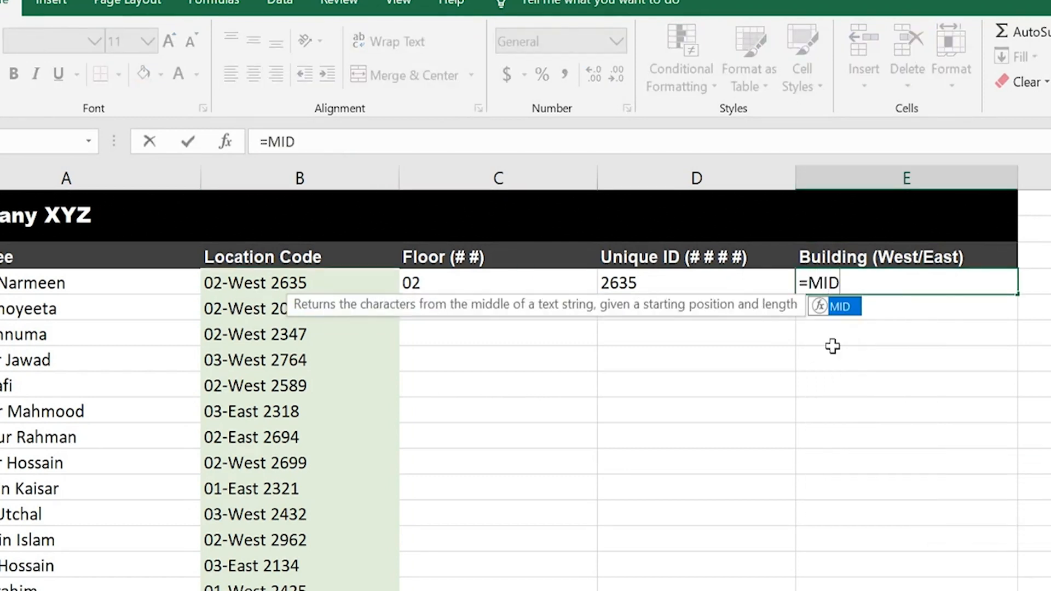
type("(")
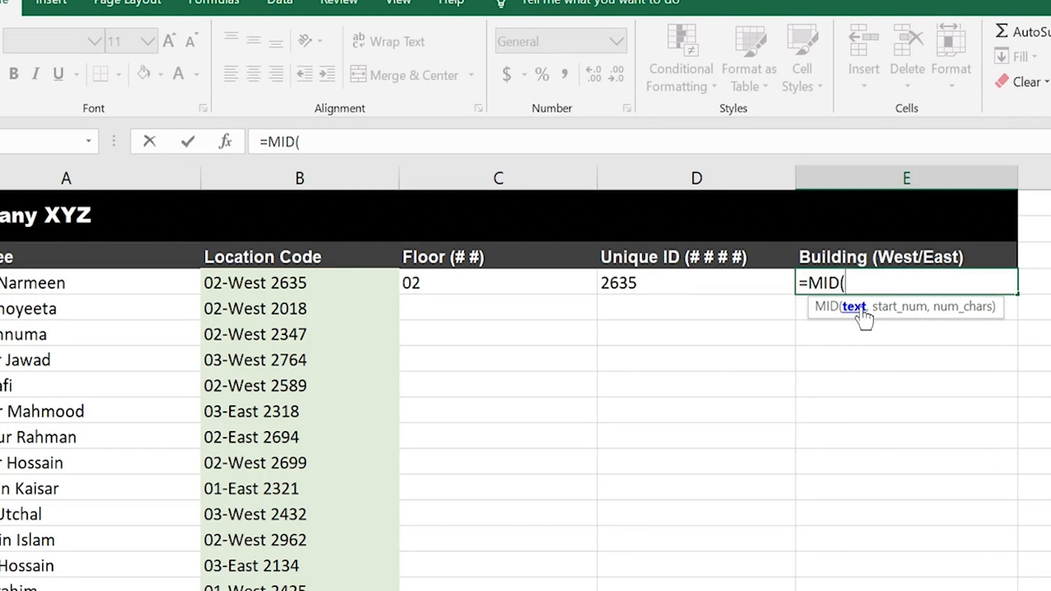
left_click(334, 281)
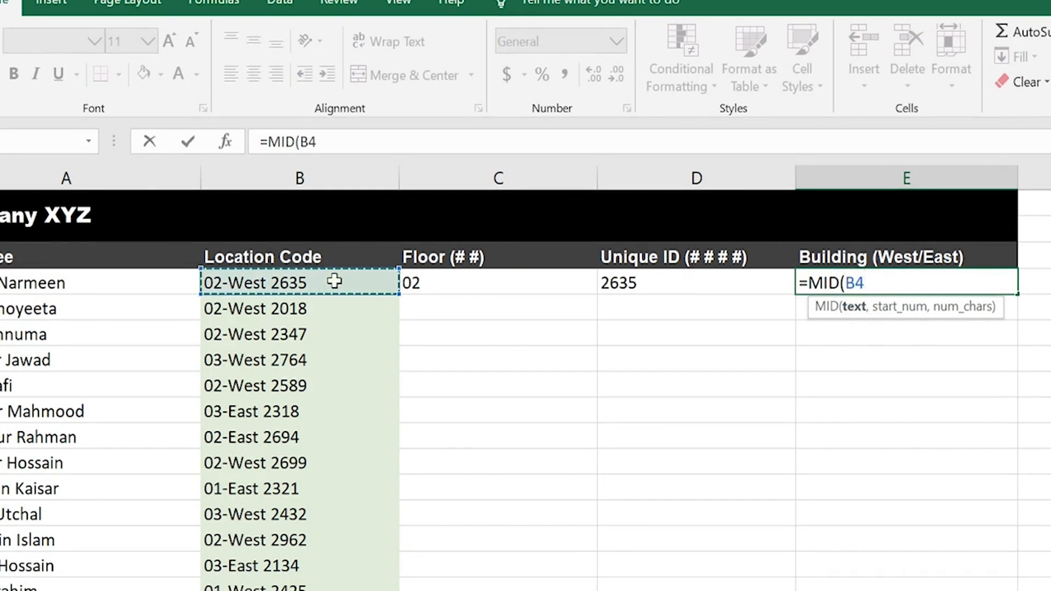
type(",")
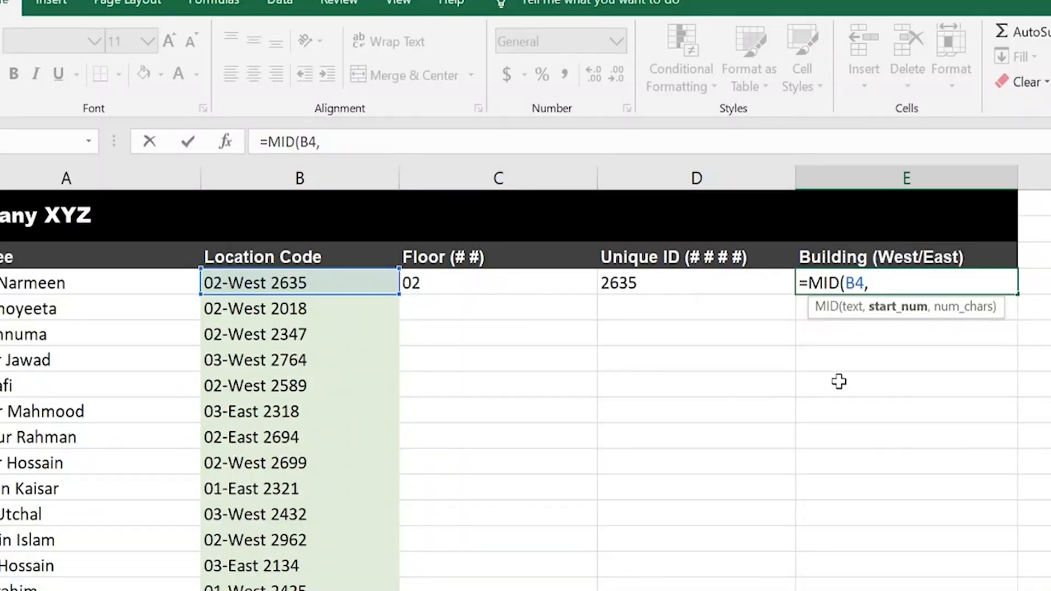
type("4,")
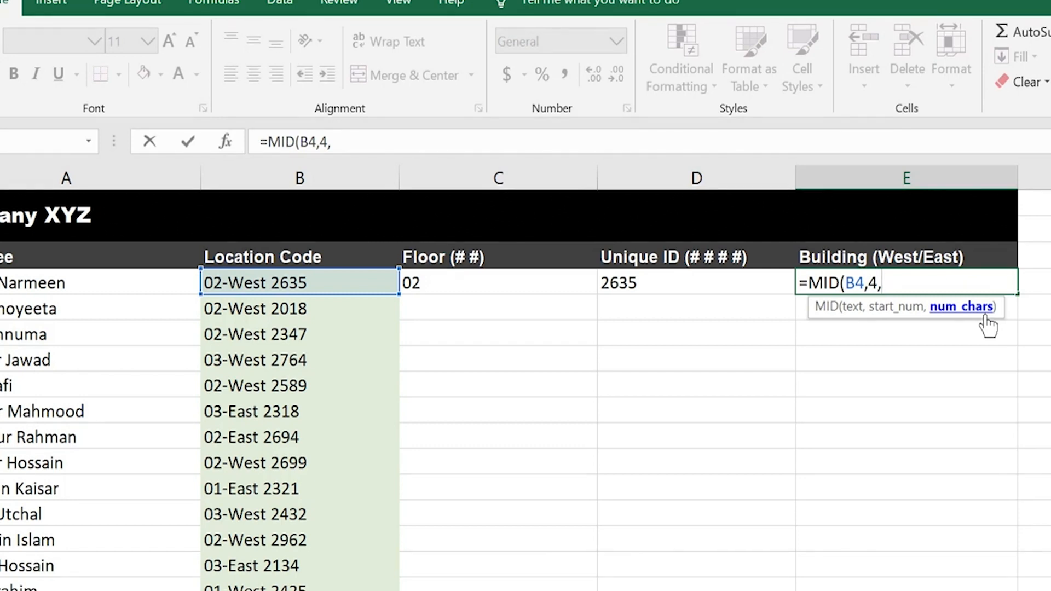
type("4)")
key("Return")
left_click(951, 282)
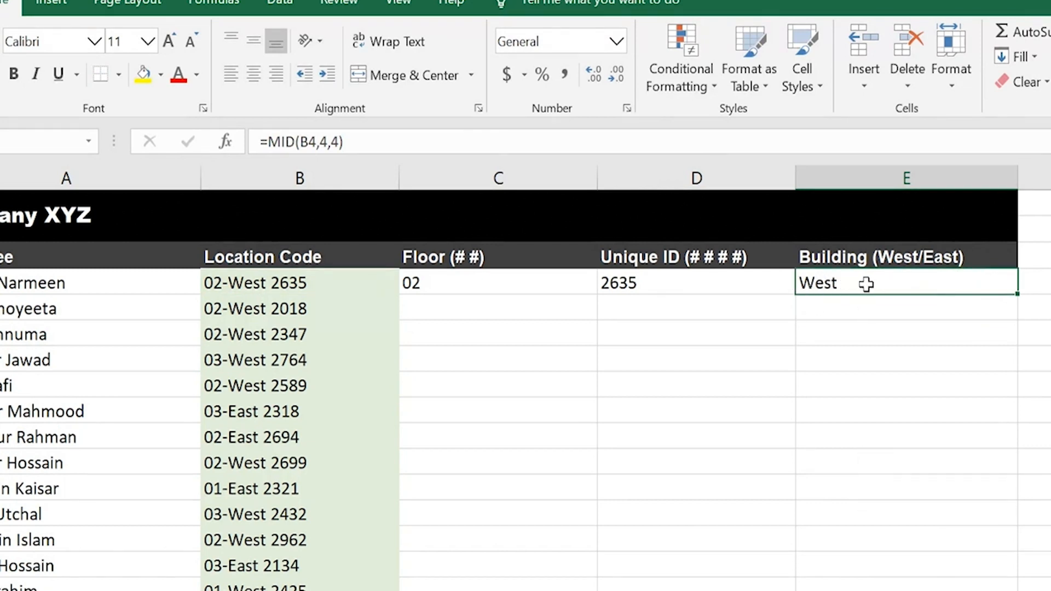
- Fill the formulas in C4:E4 down through all the employee rows
left_click(515, 280)
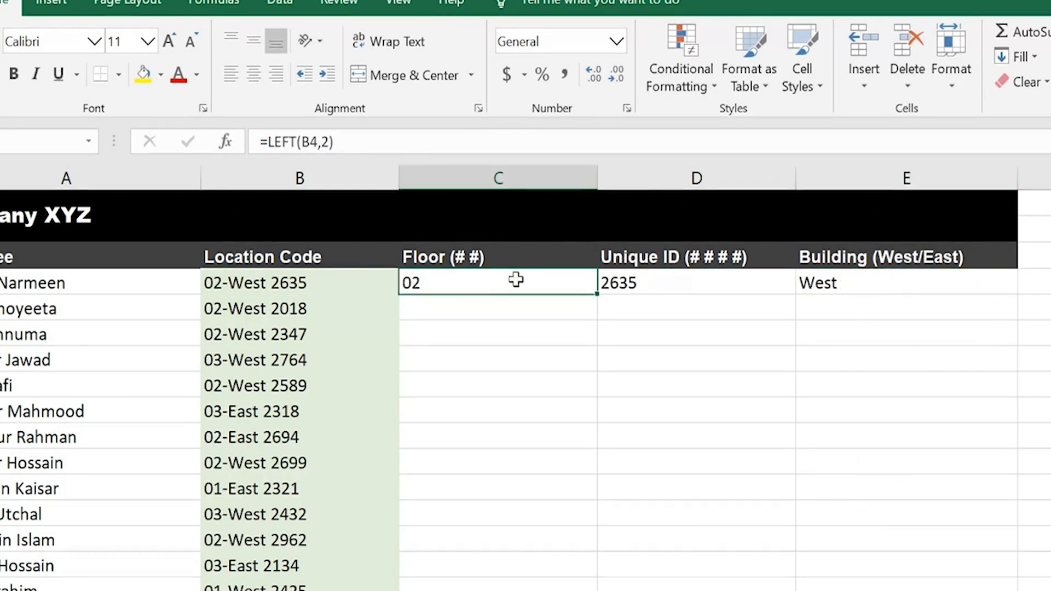
left_click(901, 281, "shift")
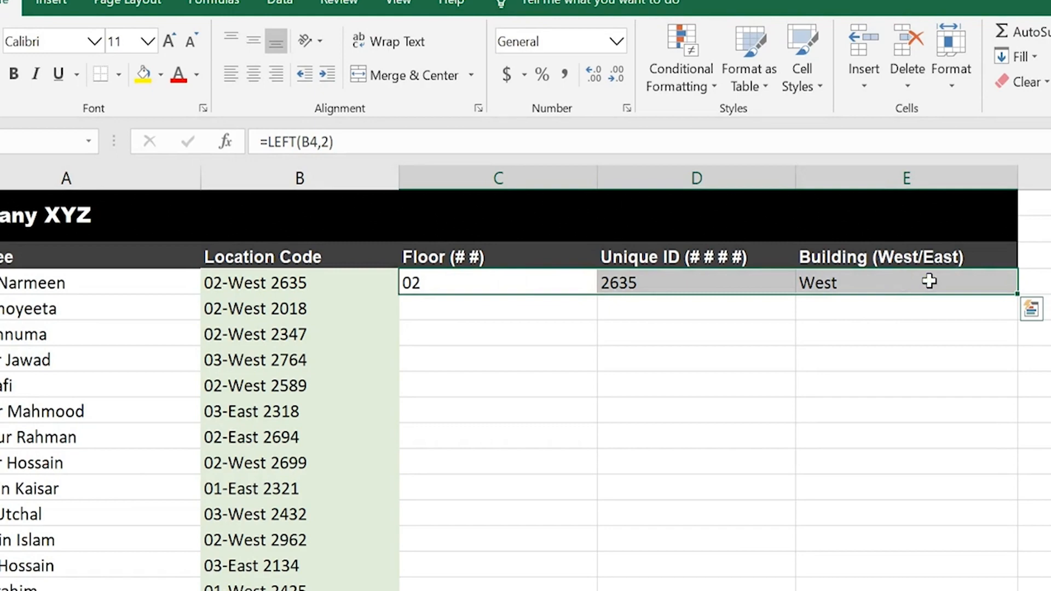
double_click(1017, 295)
- Review the filled Floor, Unique ID and Building columns down the employee list and return to the table title
left_click(721, 285)
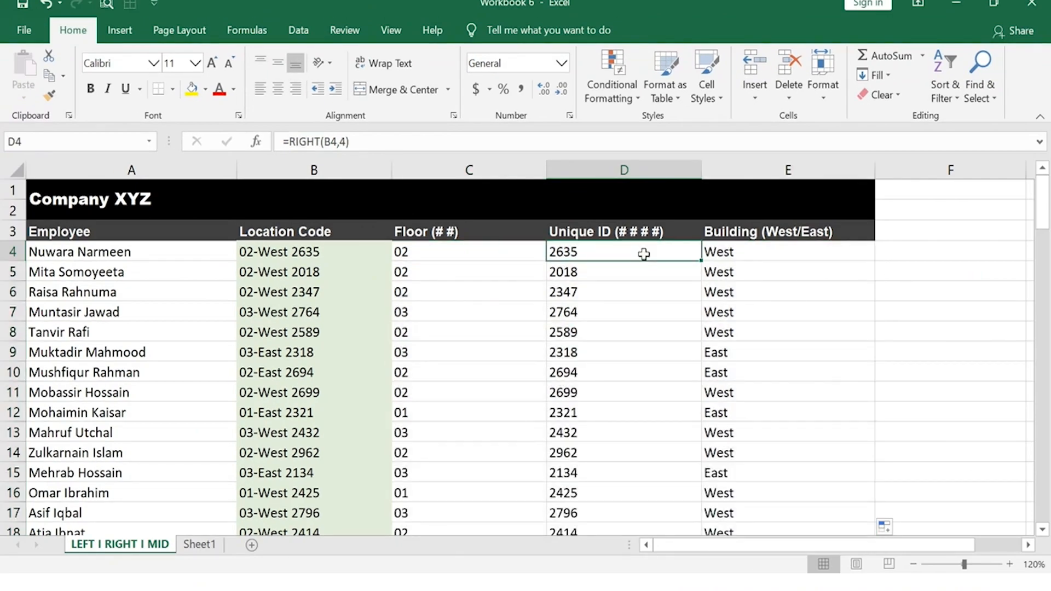
key("Page_Down")
key("Page_Down")
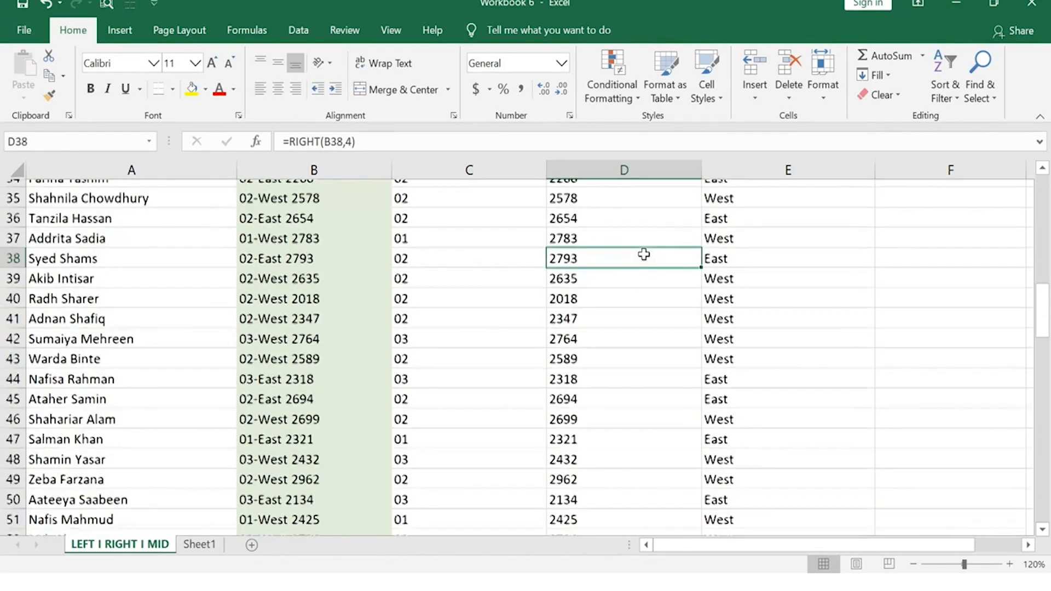
scroll(643, 253, "down", 1)
key("Page_Up")
key("Page_Up")
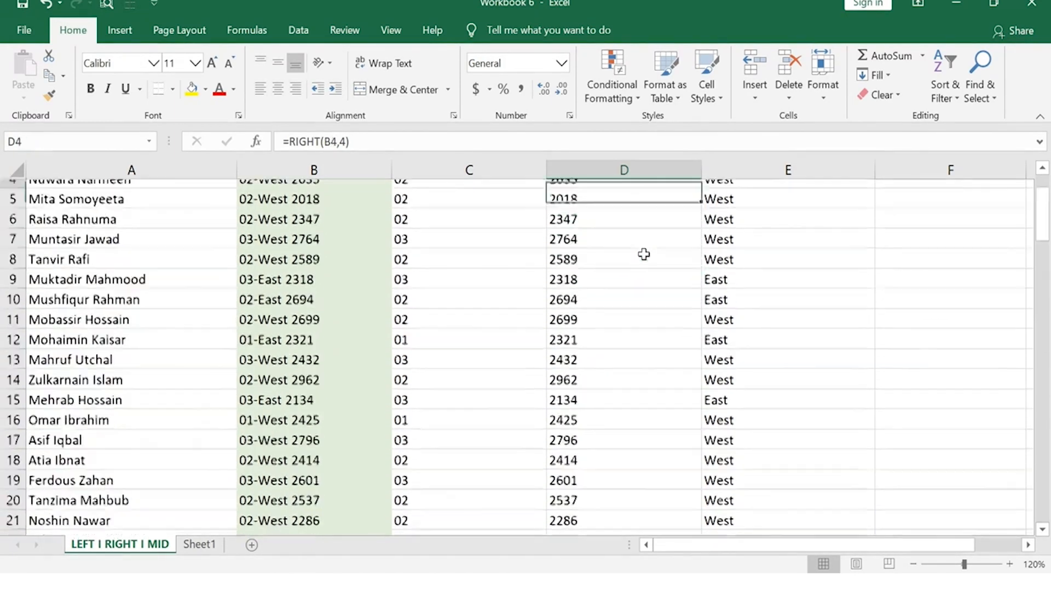
scroll(644, 253, "up", 1)
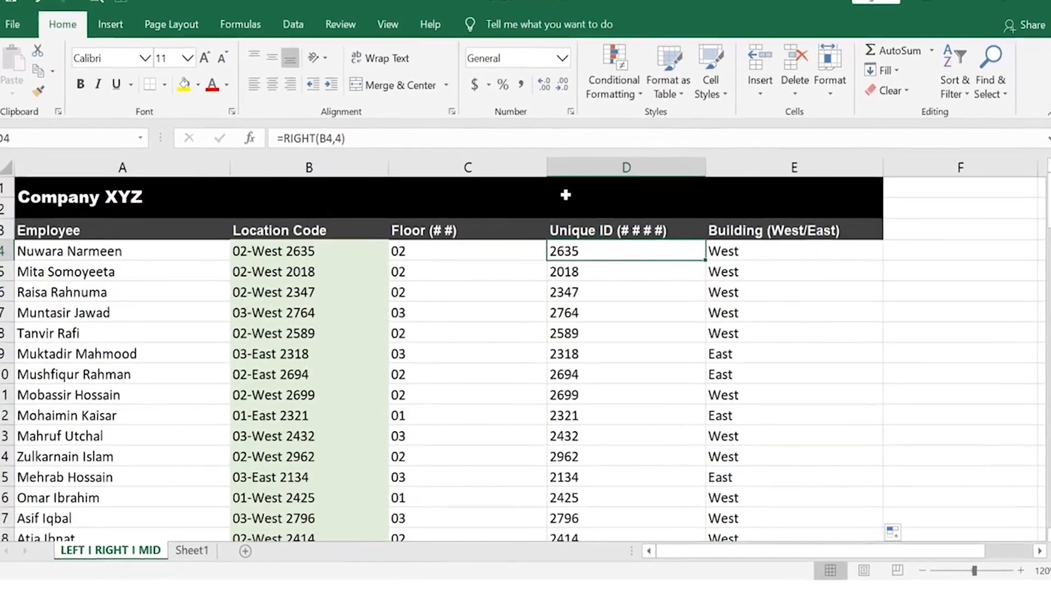
left_click(565, 197)
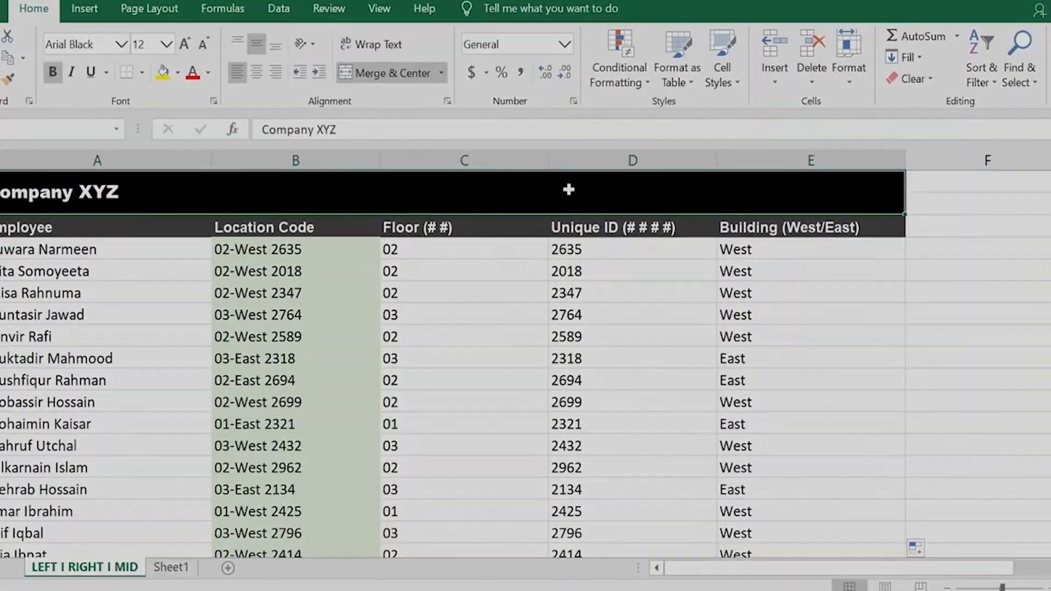